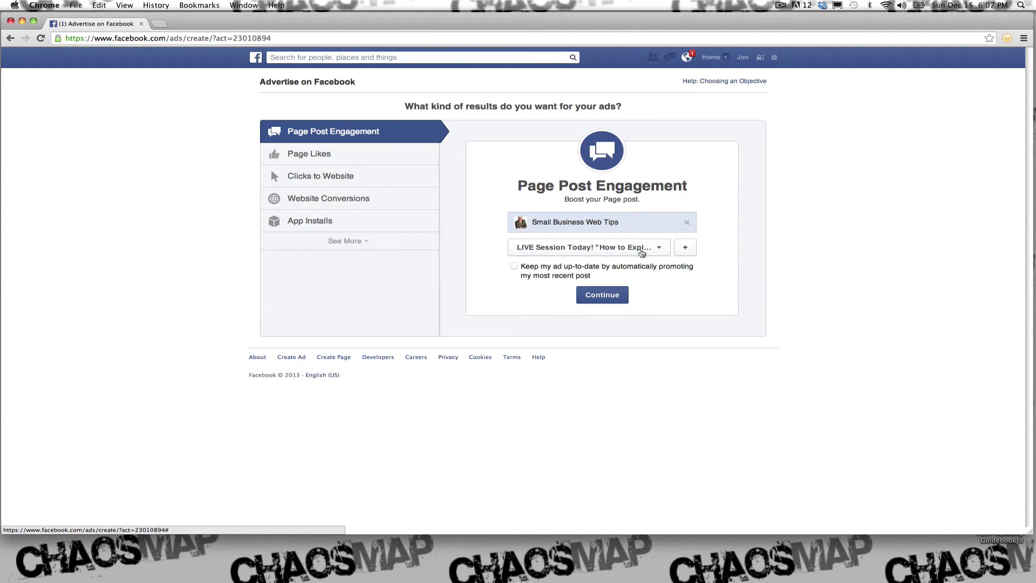
Step: Choose the "LIVE Session Today!" post for the Page Post Engagement ad and continue to the ad setup
click(641, 250)
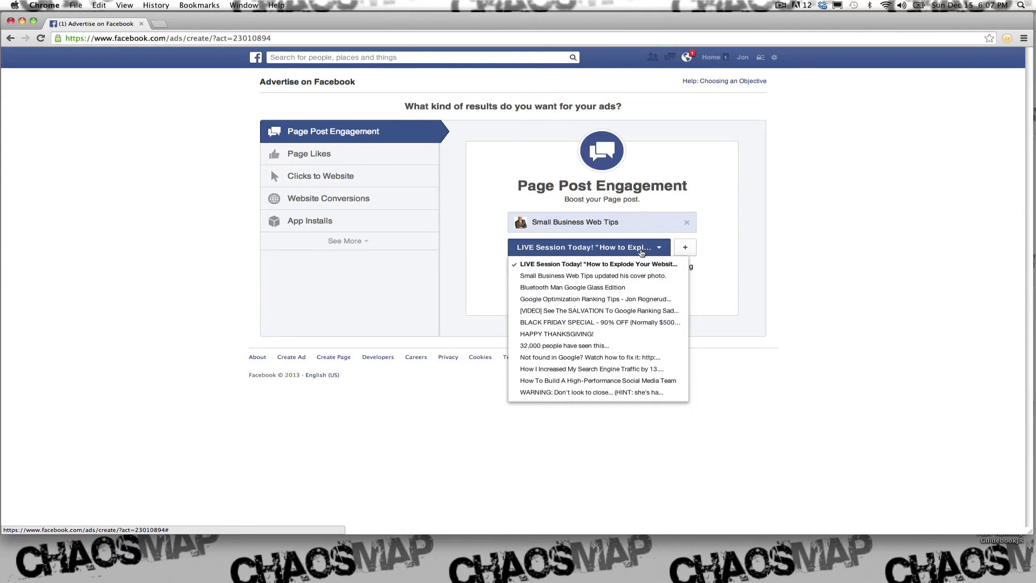
click(641, 266)
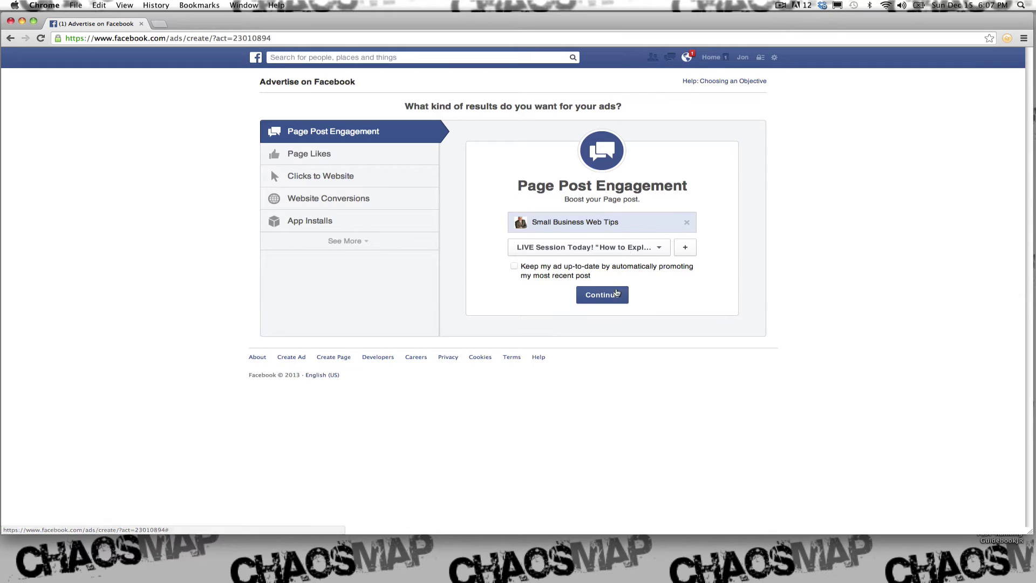
click(611, 298)
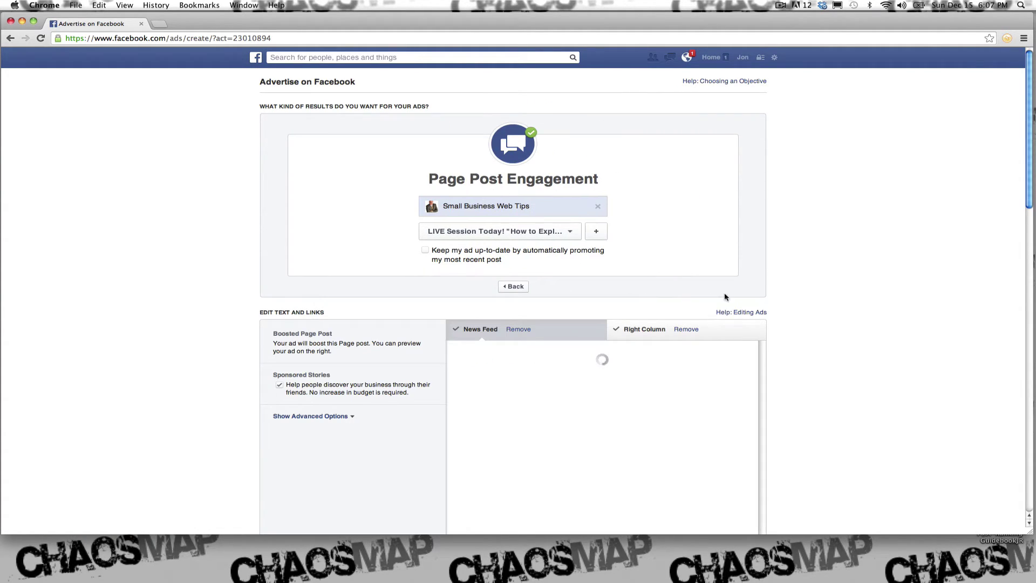
Step: Remove the Right Column placement so the ad is shown only in the News Feed
scroll(1028, 205, down, 2)
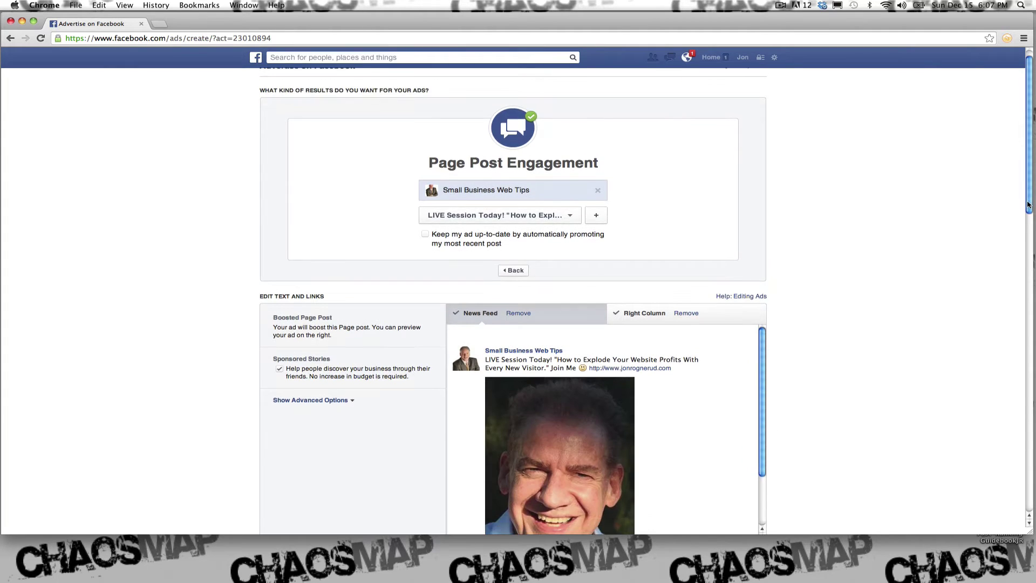
scroll(1028, 205, down, 5)
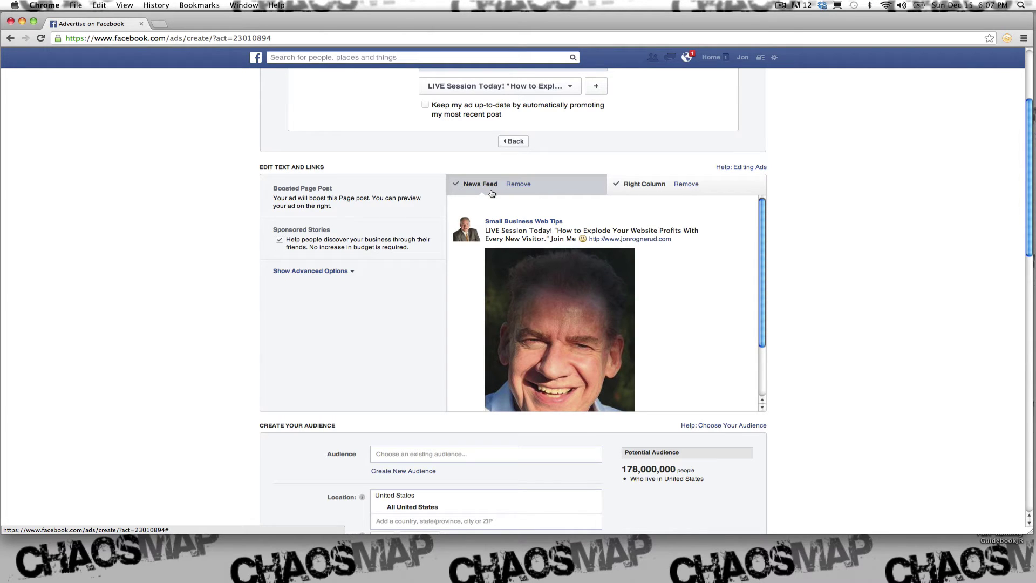
click(686, 184)
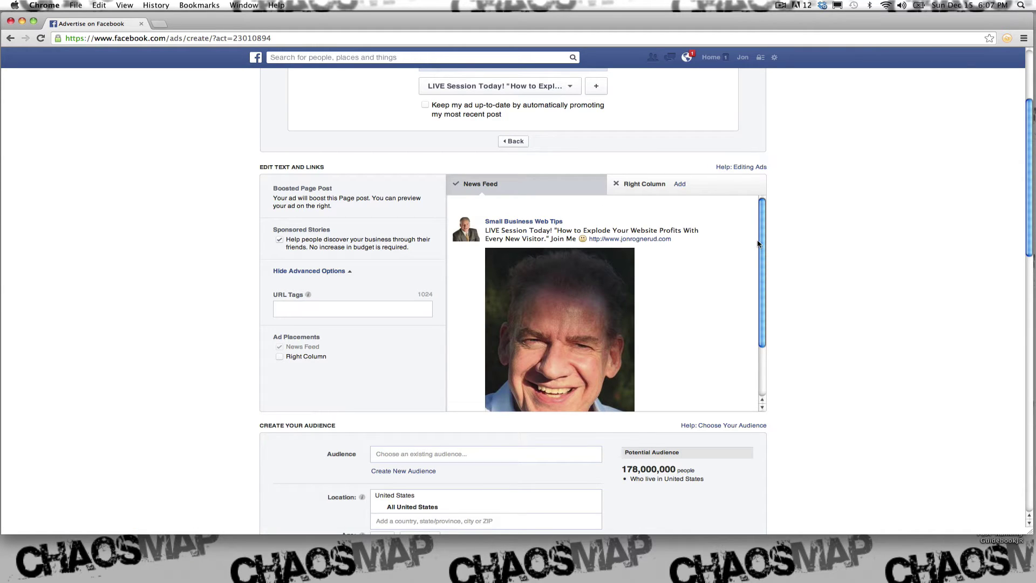
mouse_move(758, 246)
mouse_down()
mouse_move(761, 304)
mouse_move(763, 237)
mouse_up()
Step: Set the audience location to Redondo Beach, California
drag(1029, 222, 1017, 314)
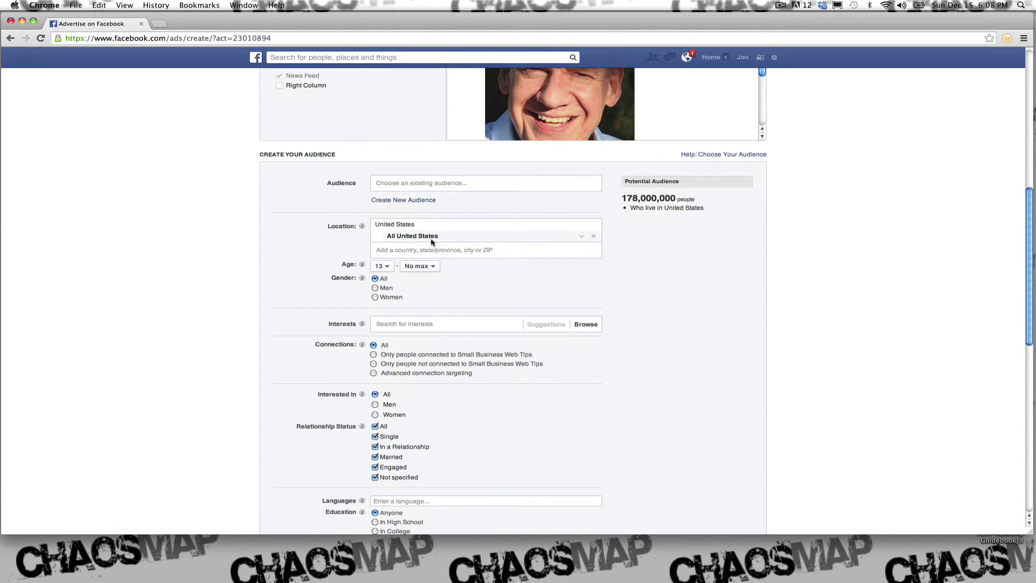
click(392, 252)
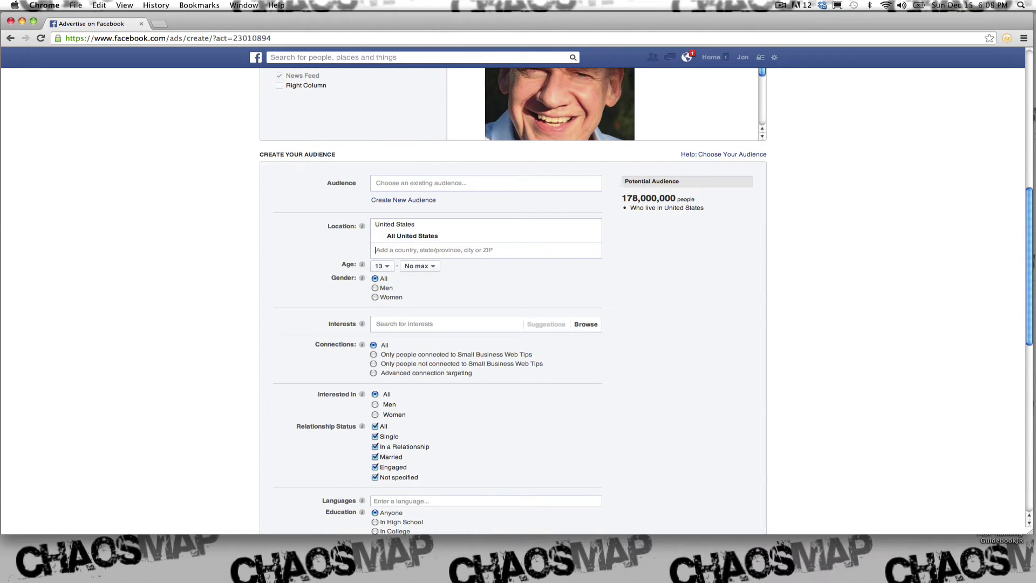
text(redondo beach)
click(389, 264)
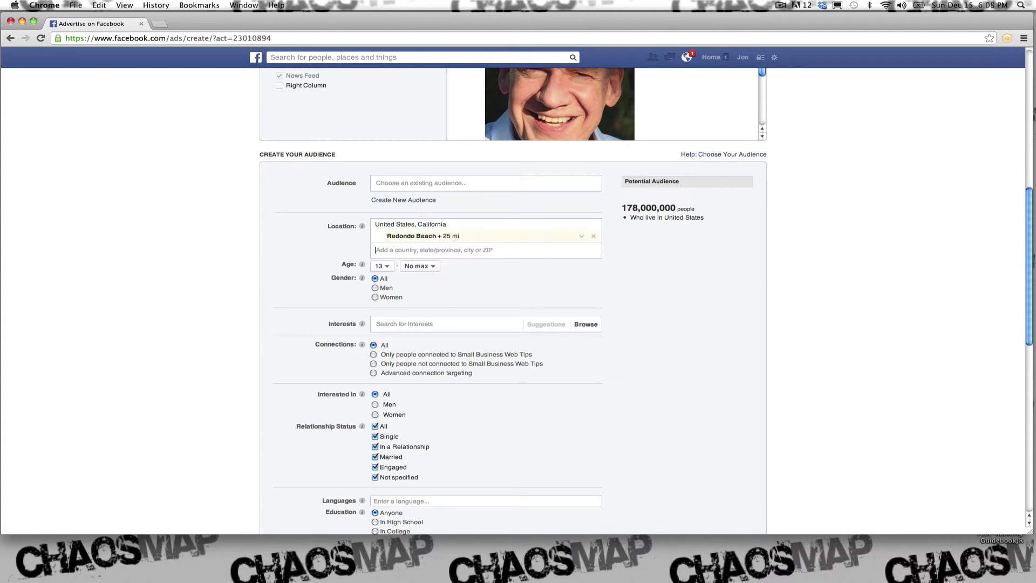
Step: Limit the audience to ages 25 to 34 and set the gender to Women
click(389, 266)
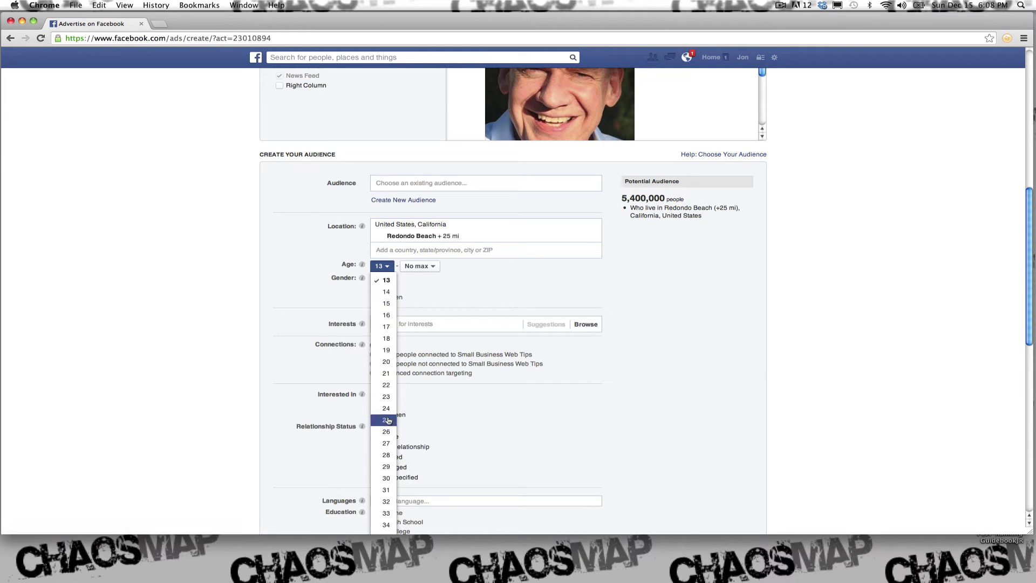
click(430, 267)
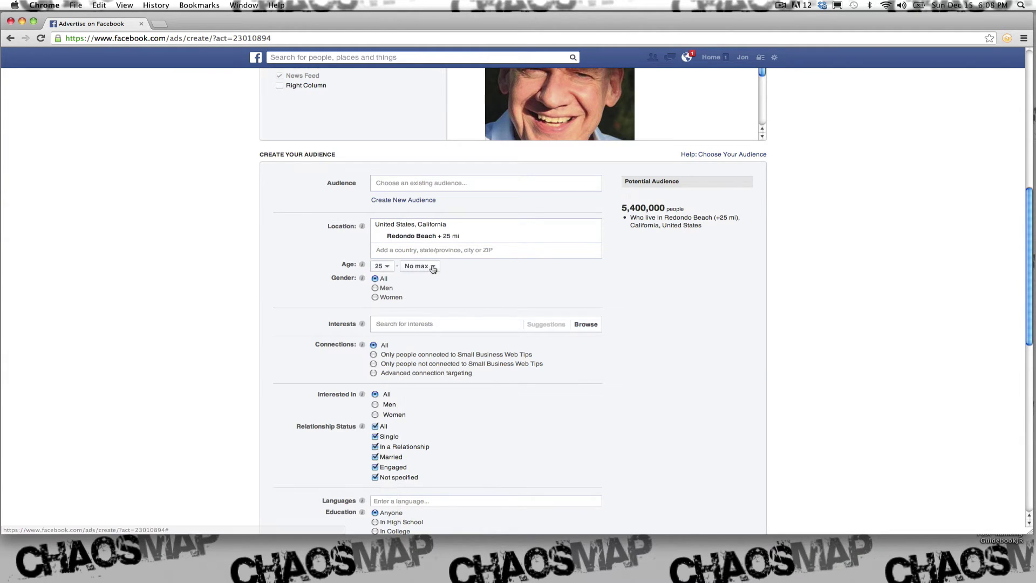
click(430, 267)
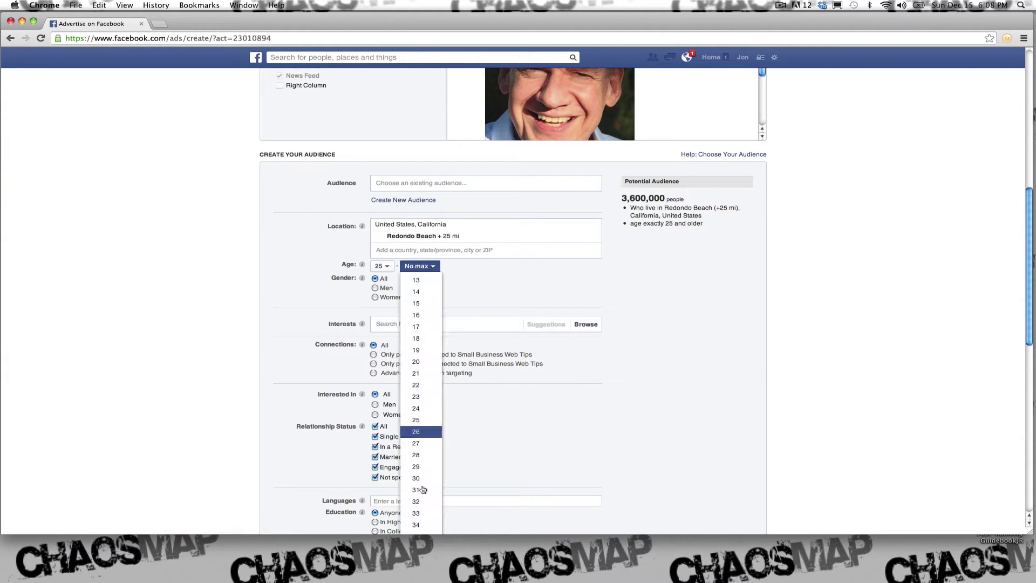
click(418, 527)
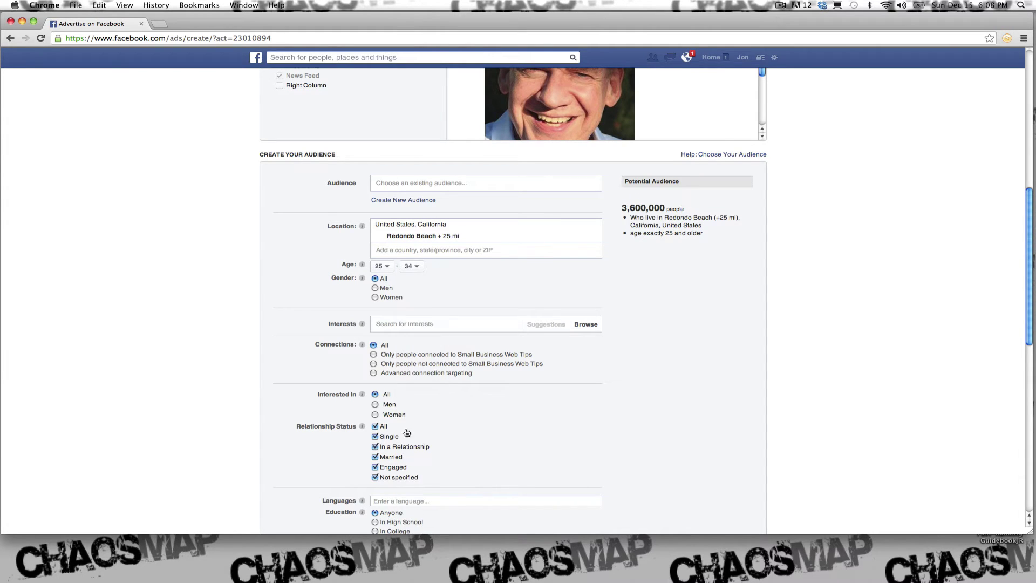
click(375, 297)
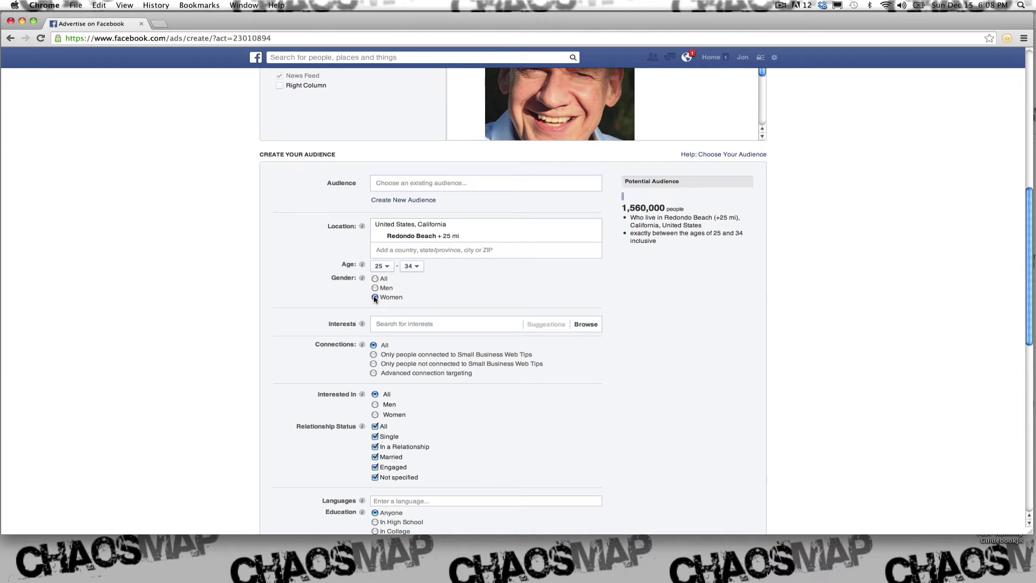
Step: Add Tennis as an audience interest
click(391, 323)
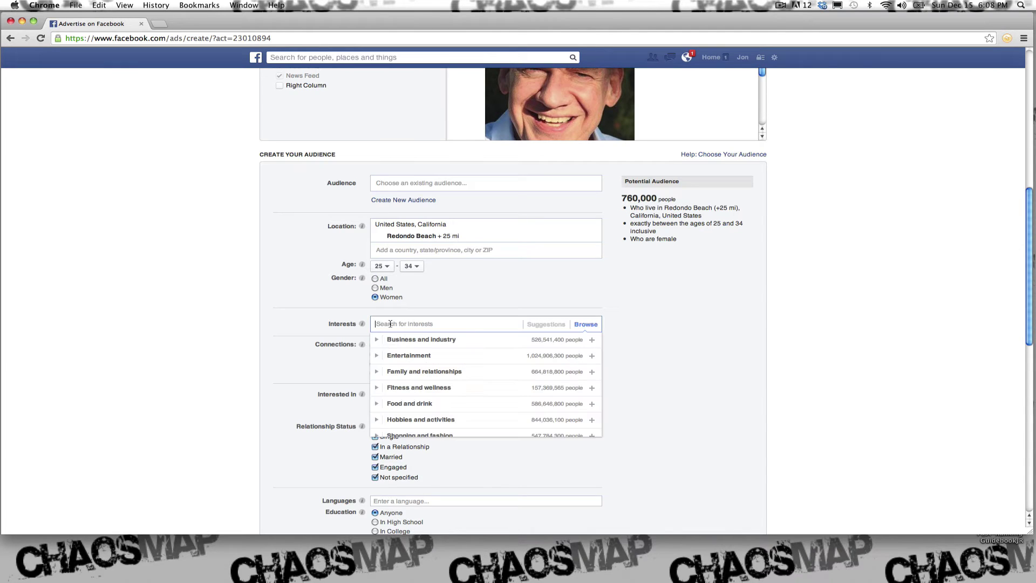
text(tennis)
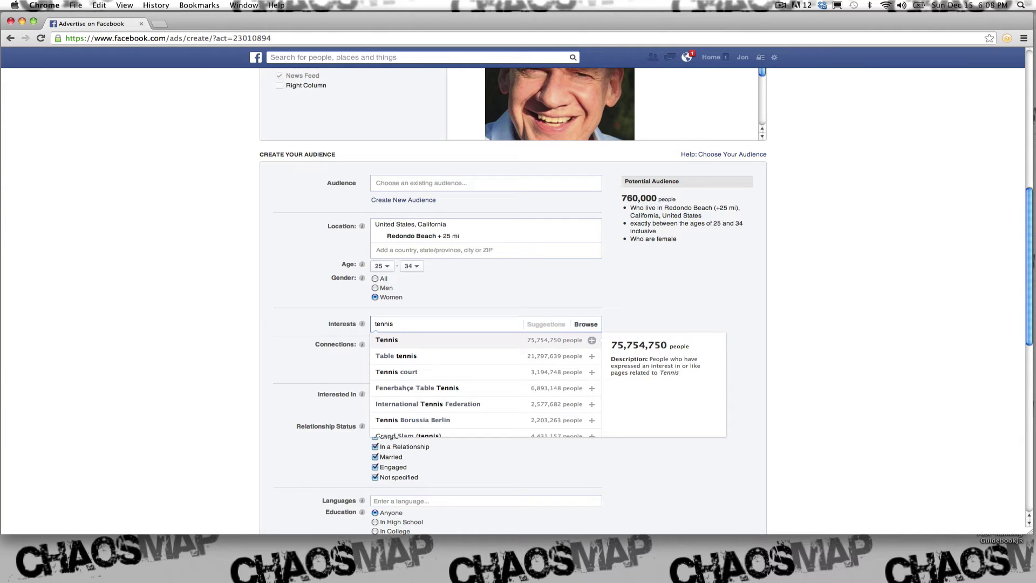
key(Down)
key(Up)
key(Return)
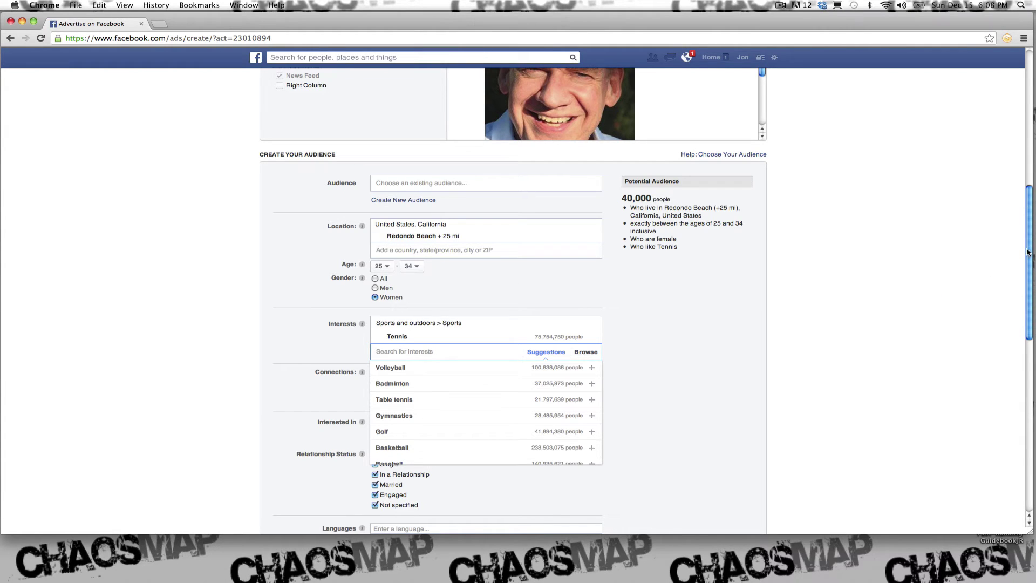
Step: Review the potential audience summary and the relationship status, education, workplace and category targeting options
drag(1028, 252, 1024, 342)
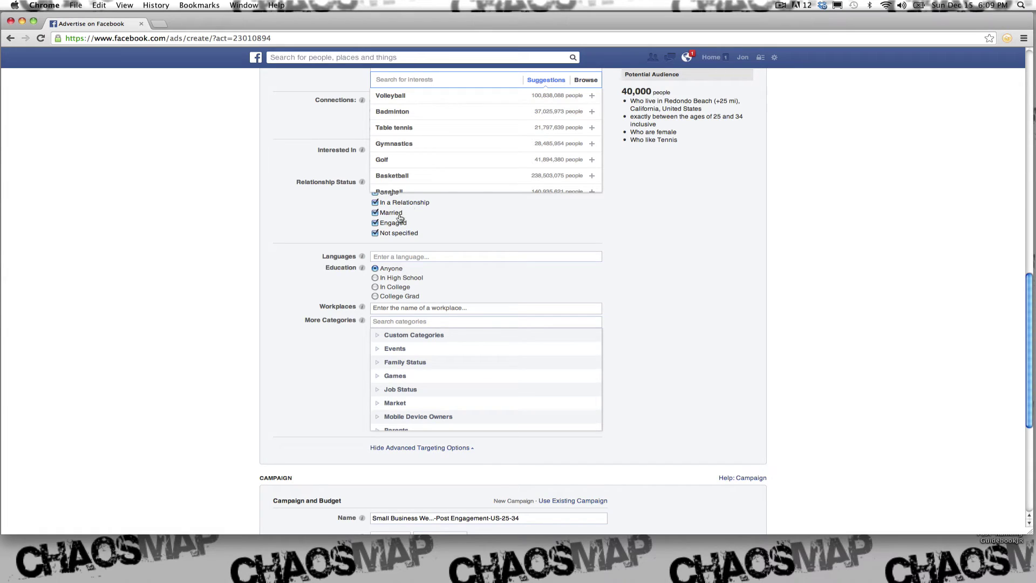
click(674, 221)
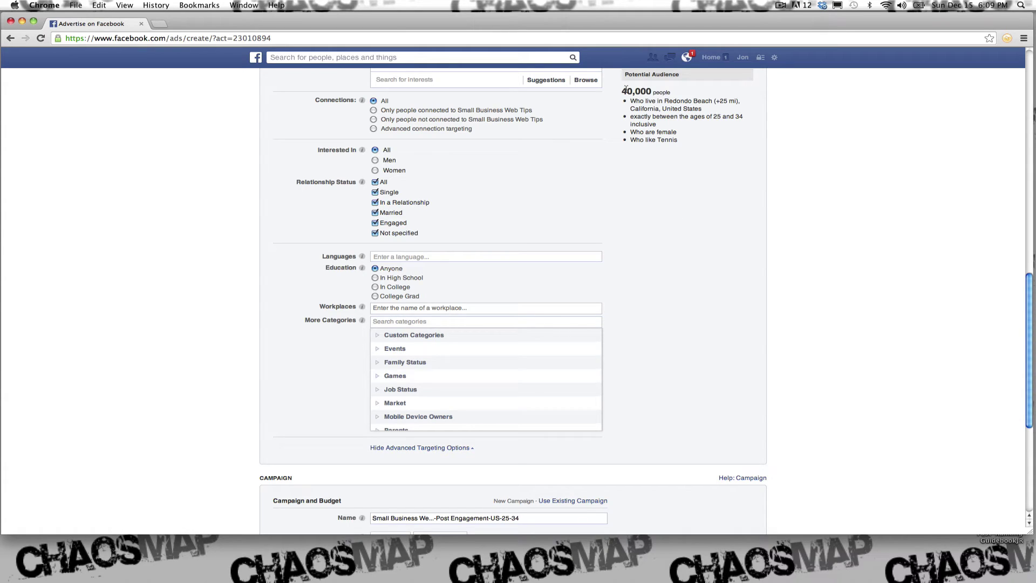
double_click(724, 101)
click(724, 102)
drag(1028, 309, 1028, 333)
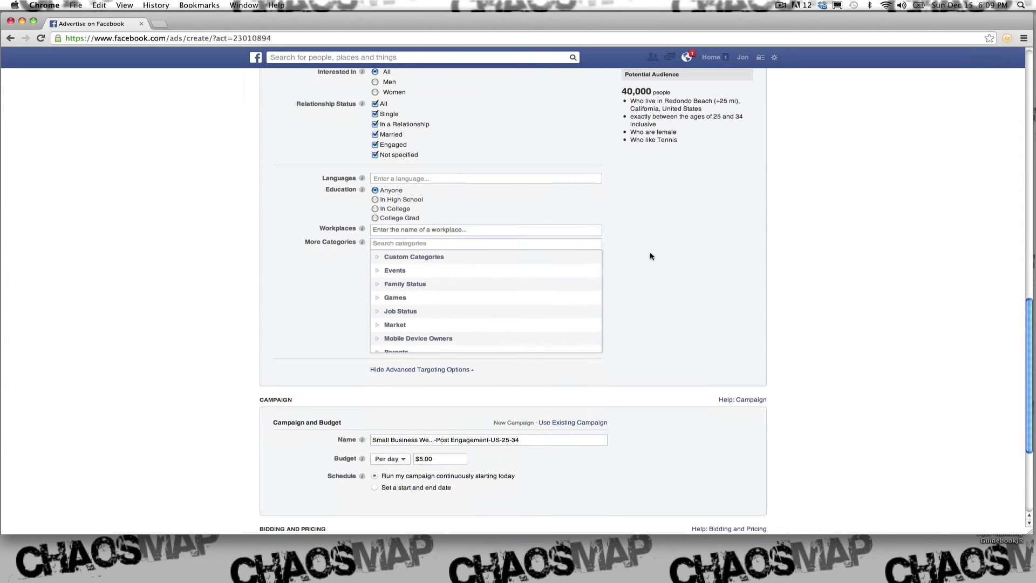
click(385, 229)
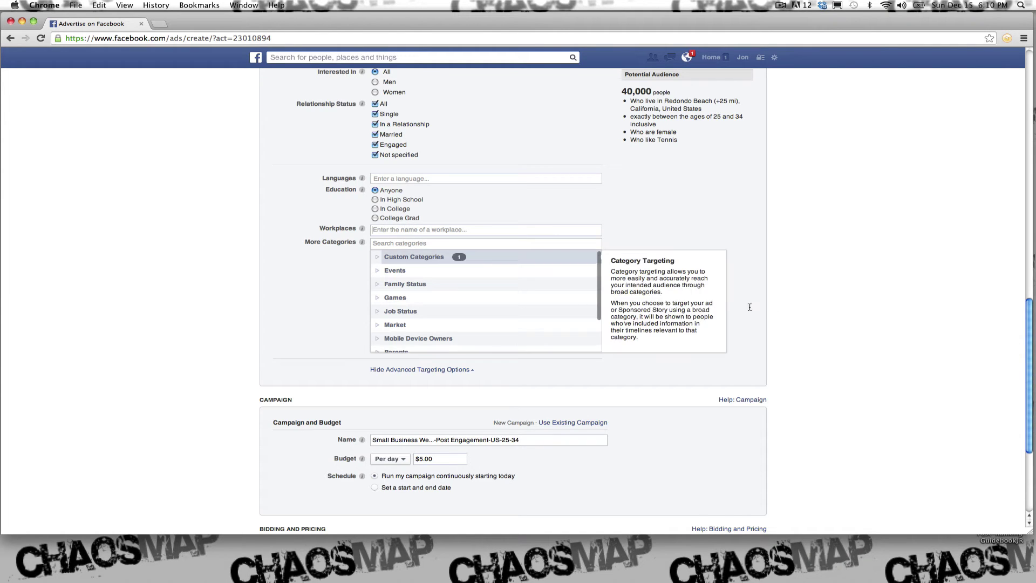
Step: Set the campaign's daily budget to $10.00, keeping the suggested campaign name
drag(1028, 315, 1028, 354)
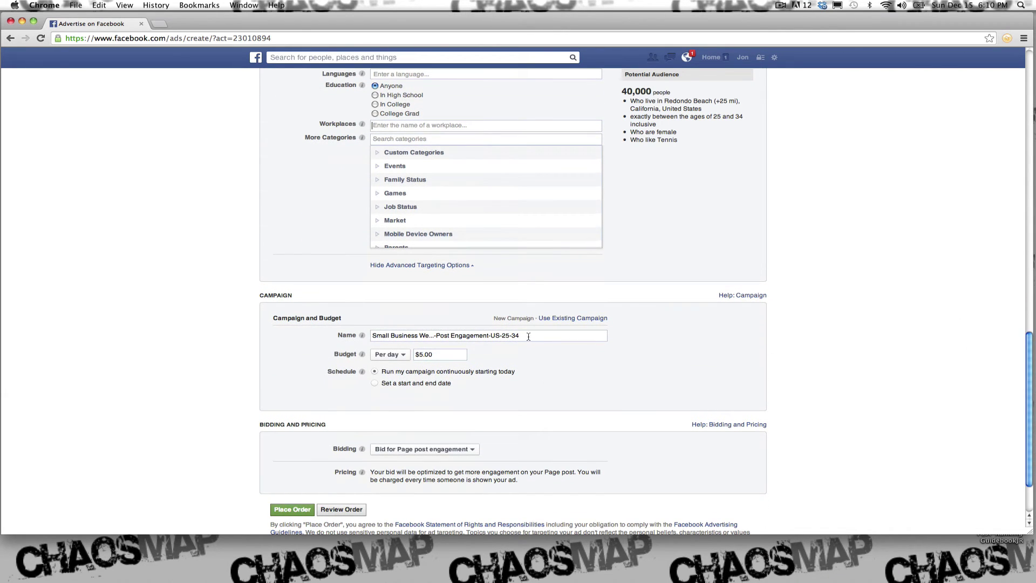
click(524, 335)
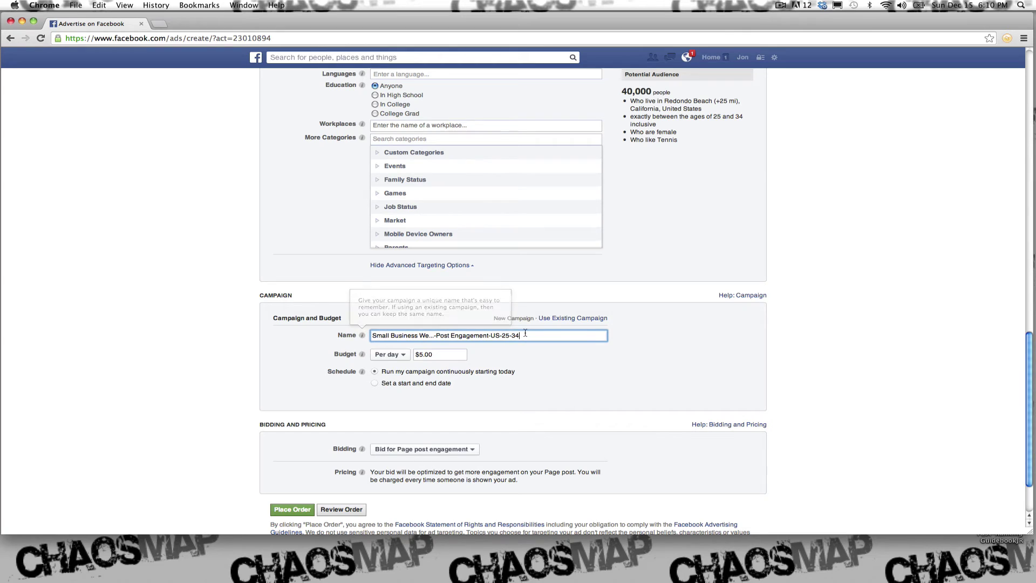
drag(527, 335, 366, 338)
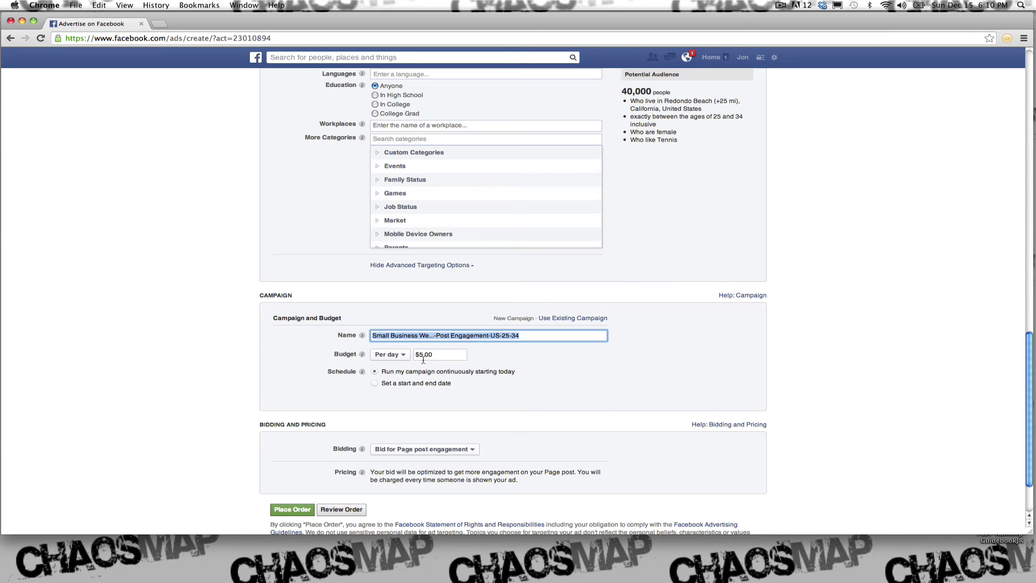
click(422, 355)
key(BackSpace)
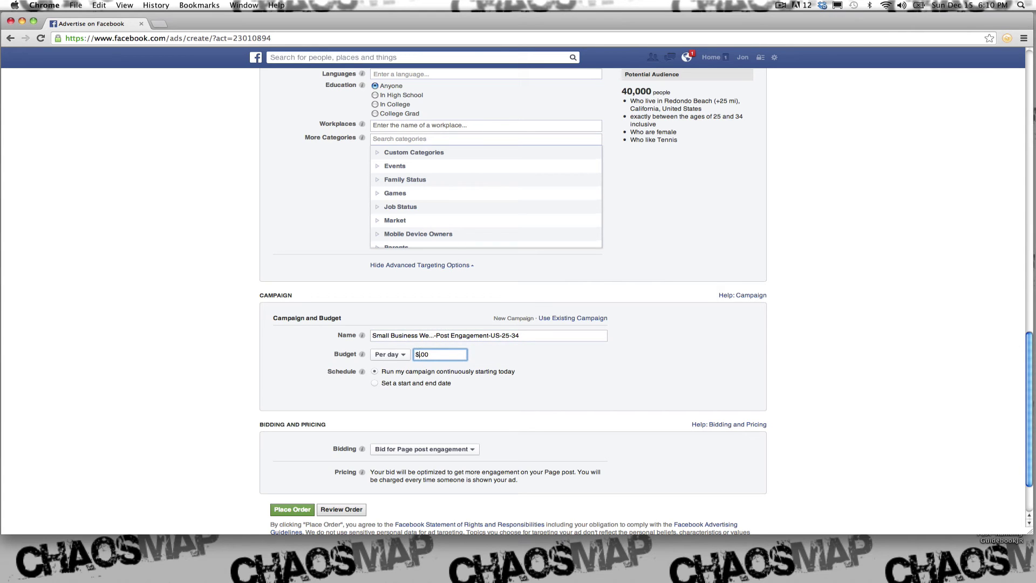
text(10)
Step: Set the bidding to "Bid for clicks" with a manually set maximum bid (CPC)
drag(1030, 346, 1027, 380)
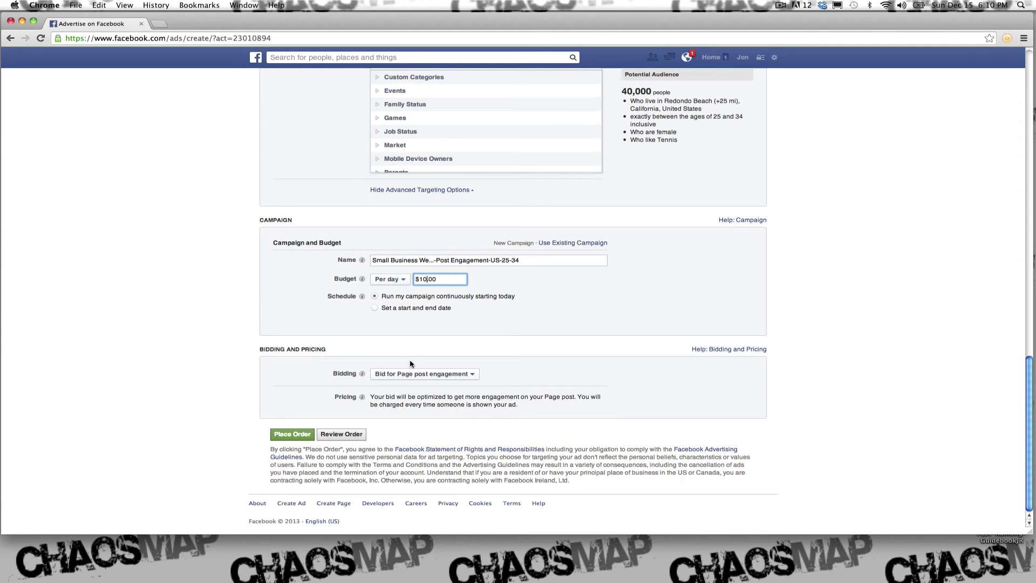
click(409, 378)
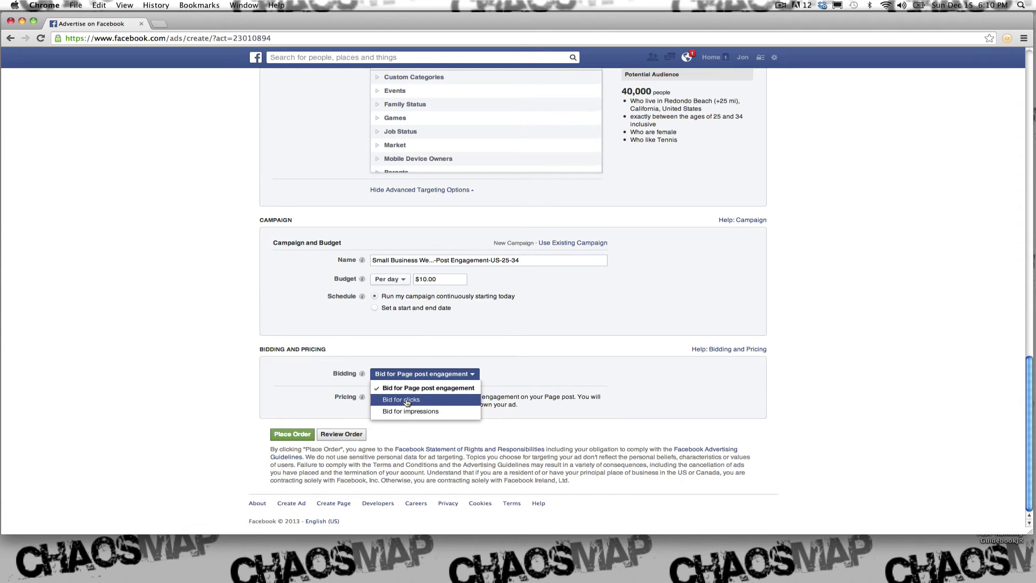
click(406, 402)
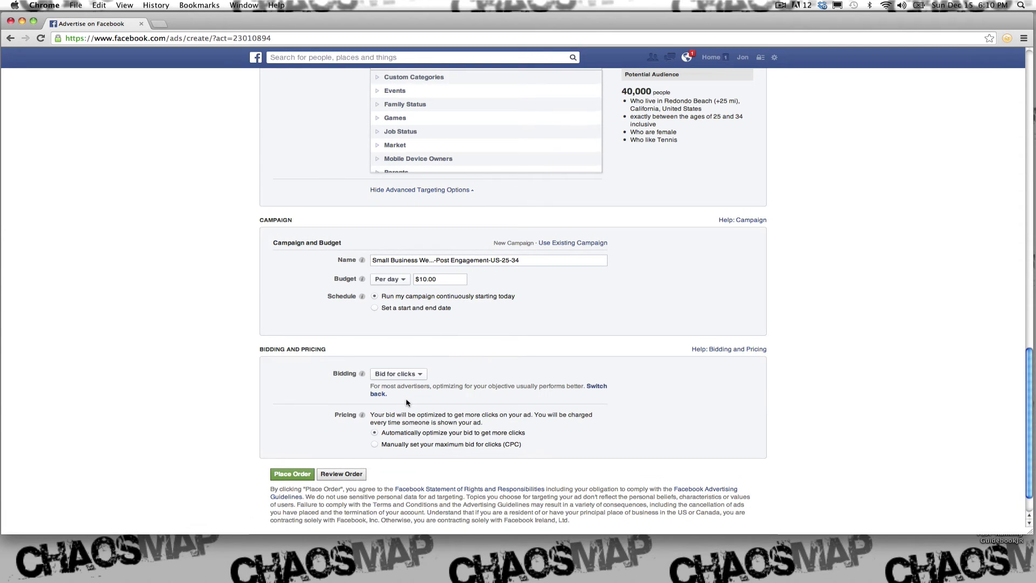
click(374, 447)
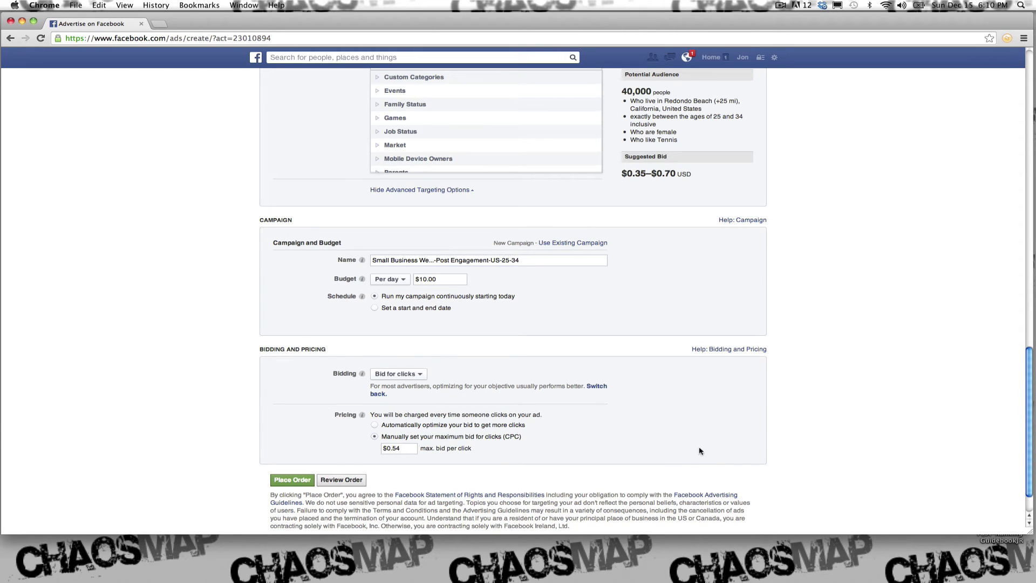
Step: Check the suggested bid range and set the maximum bid per click to $0.75
drag(676, 174, 621, 174)
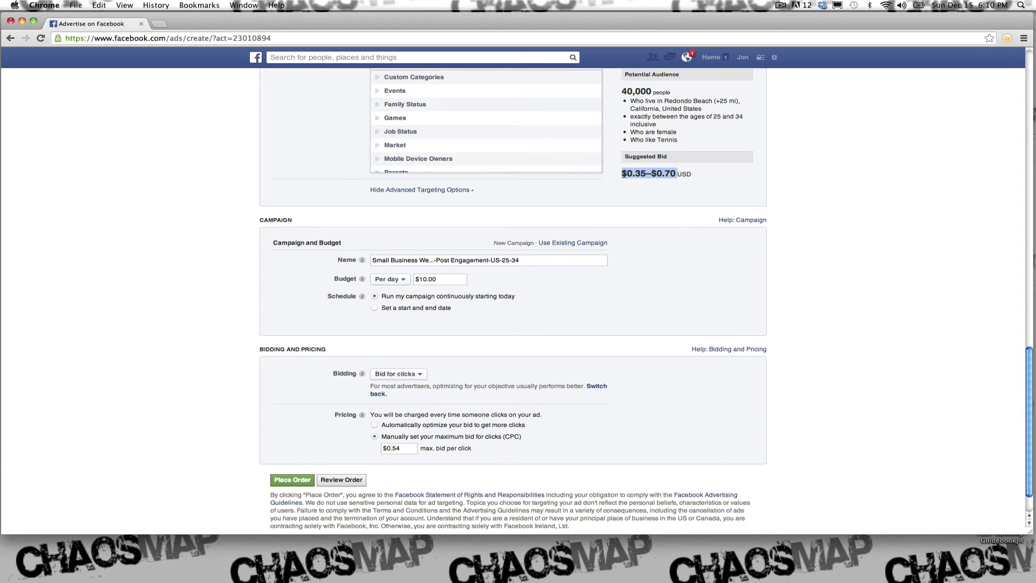
click(394, 450)
double_click(394, 450)
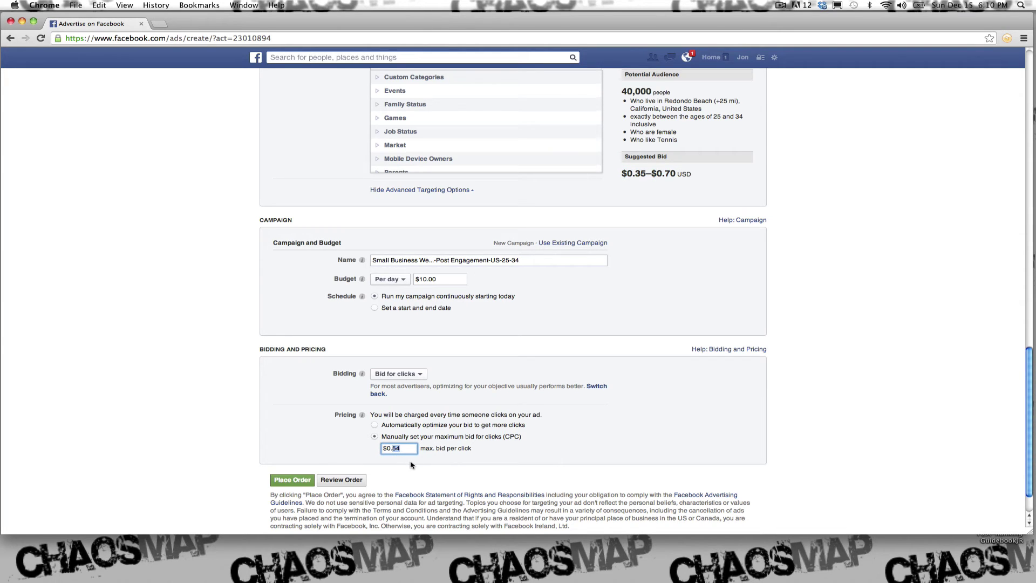
text(75)
text(35)
key(BackSpace)
key(BackSpace)
text(75)
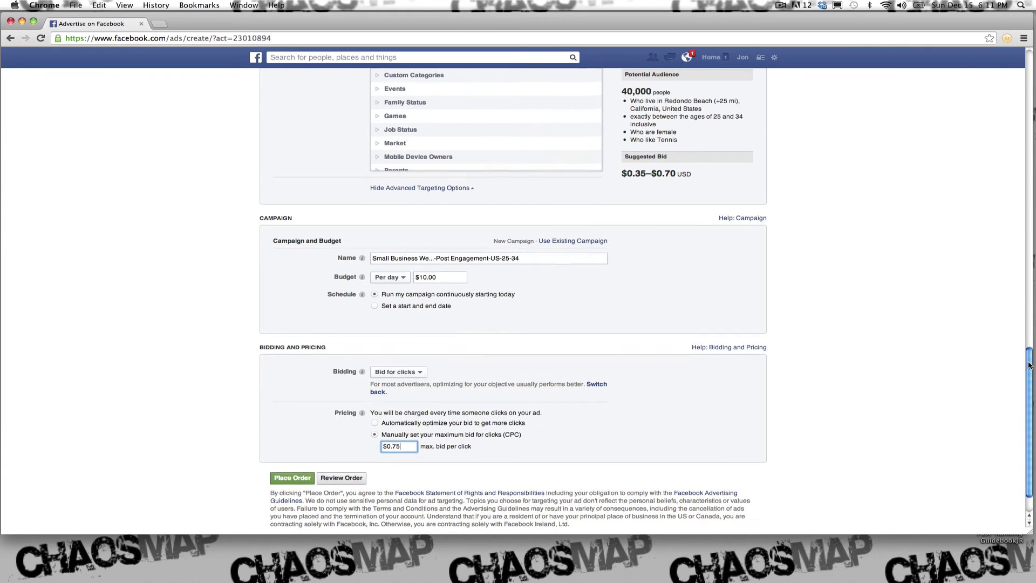
Step: Review the order's ad name, audience, bid and daily budget, and return to editing without placing it
scroll(1029, 364, down, 2)
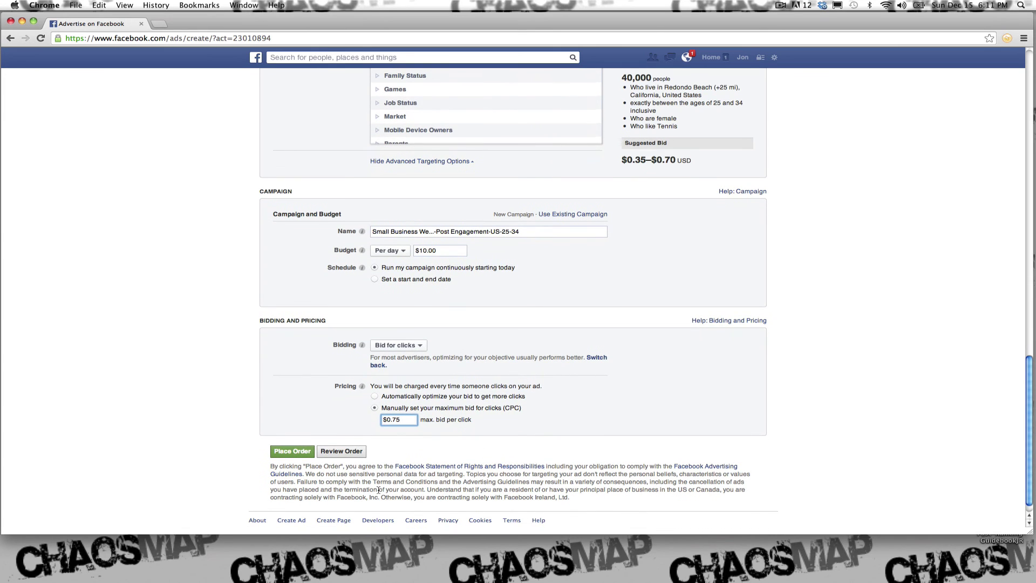
click(345, 452)
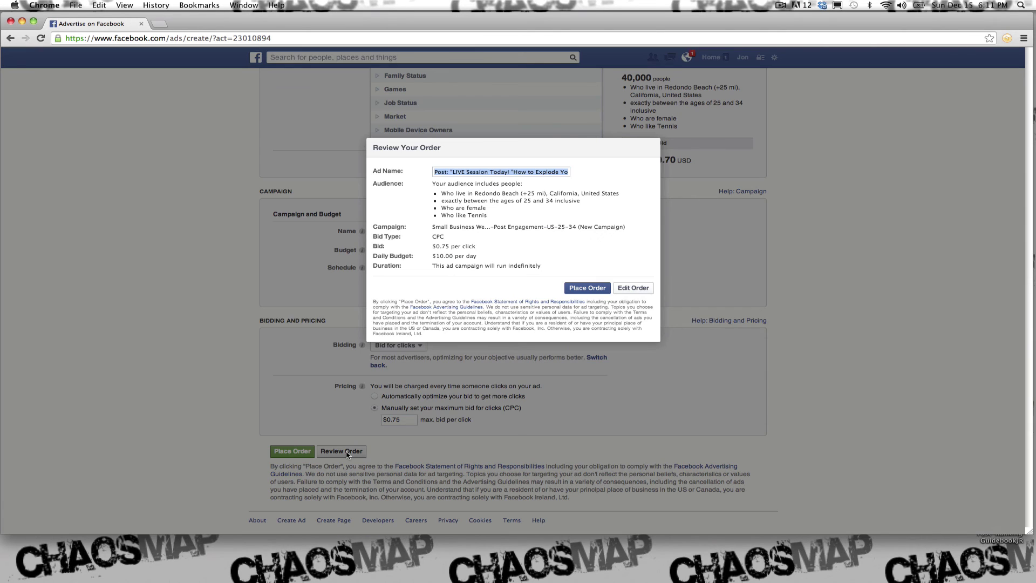
click(463, 173)
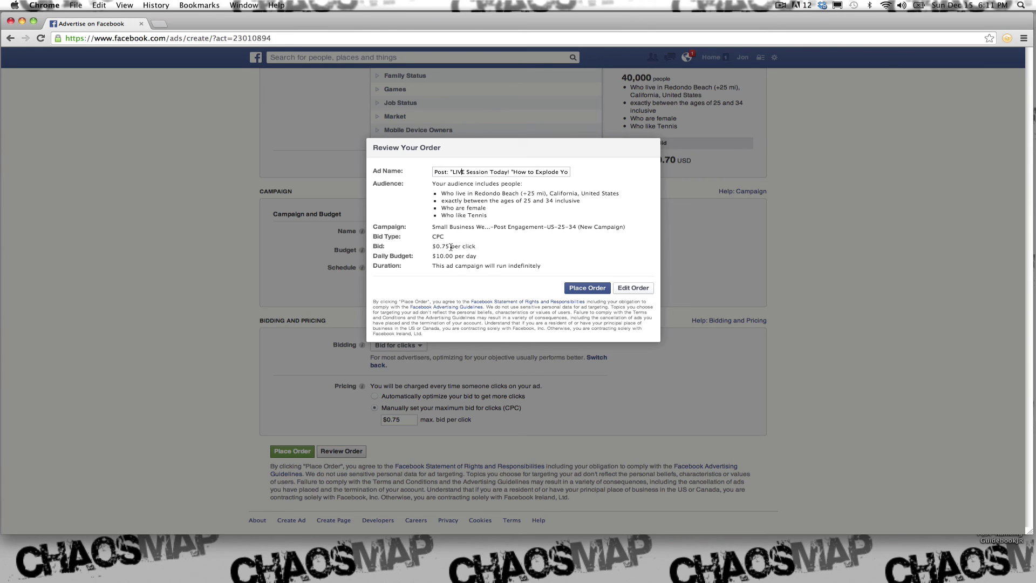
drag(451, 247, 442, 246)
click(639, 289)
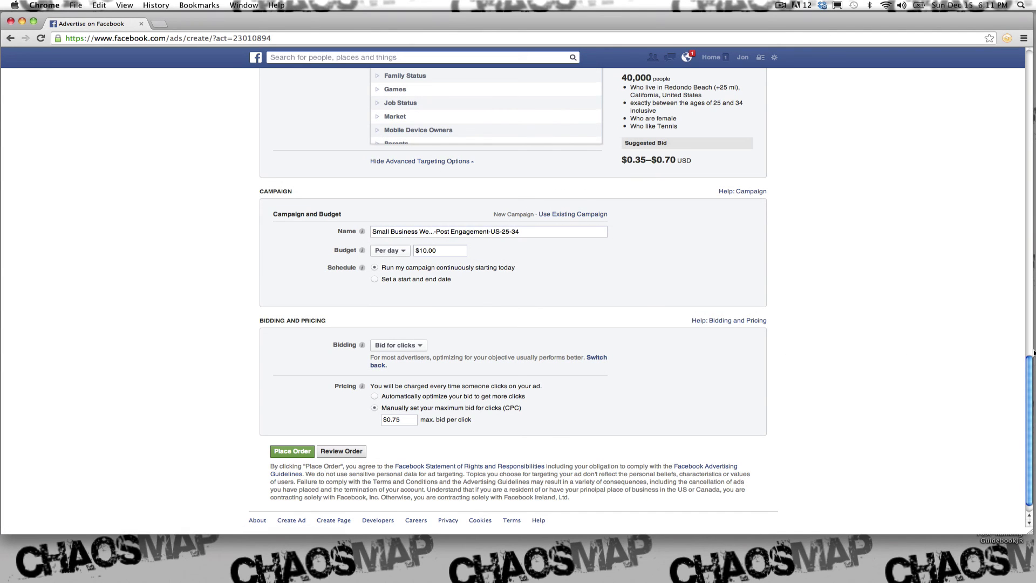
click(1030, 296)
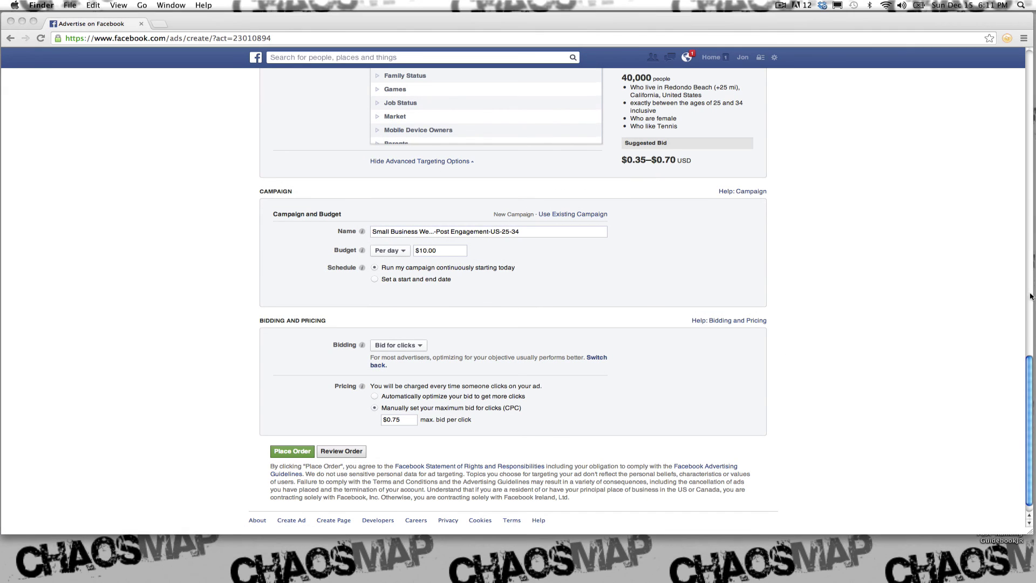
click(1029, 373)
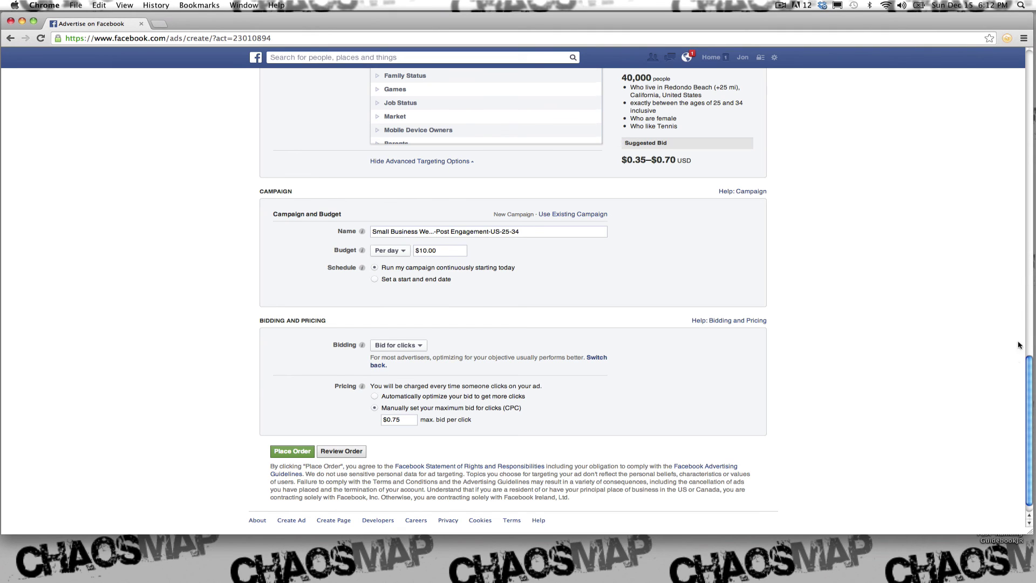
scroll(1028, 388, up, 8)
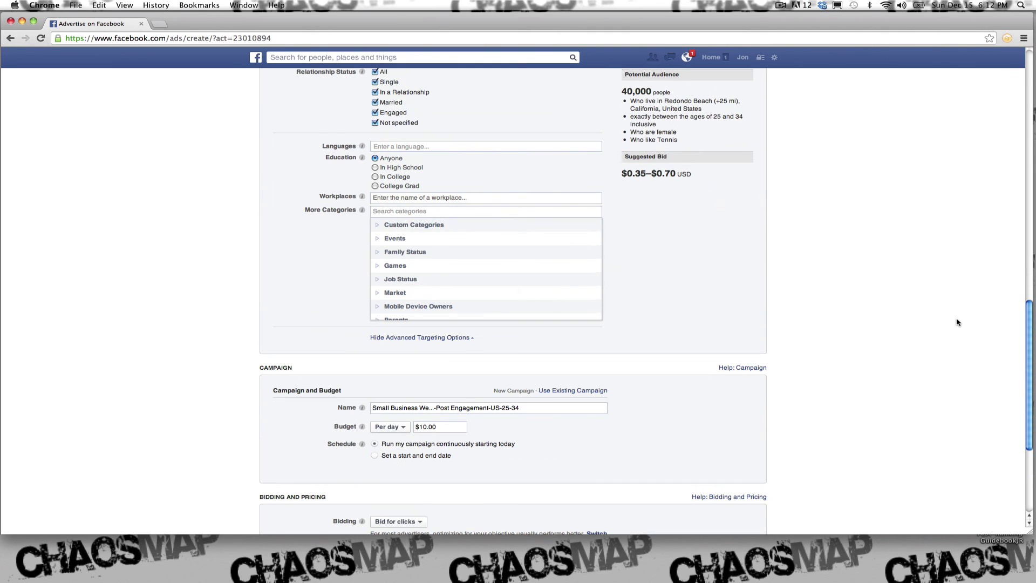
Step: Switch from Chrome to another open application
key(super+Tab)
key(super+Tab)
key(super+Tab)
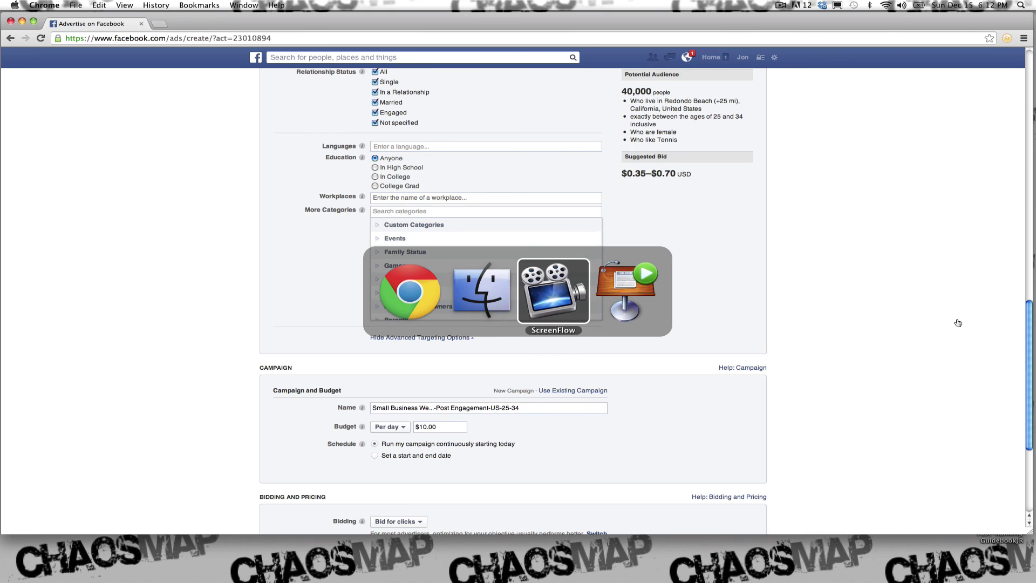